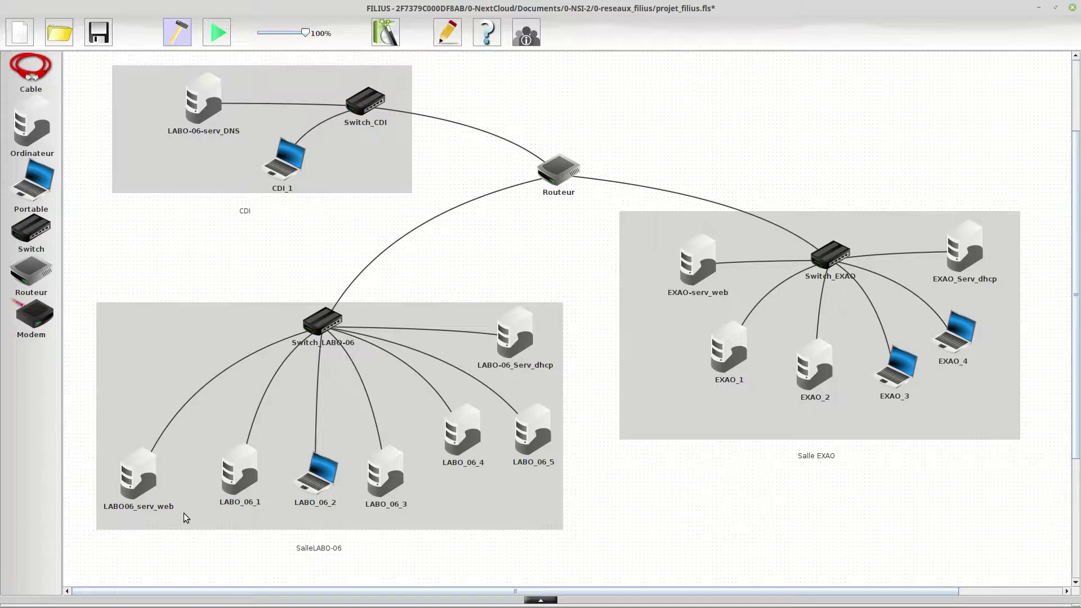
- Start the network simulation and ping 192.168.0.5 from the command line of LABO_06_1
click(229, 42)
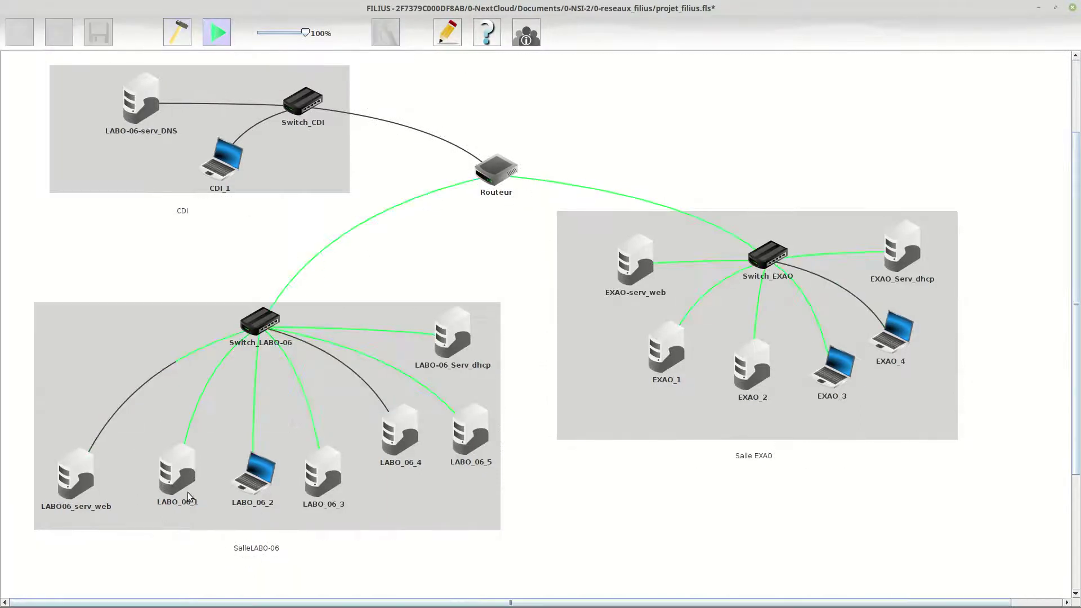
click(181, 473)
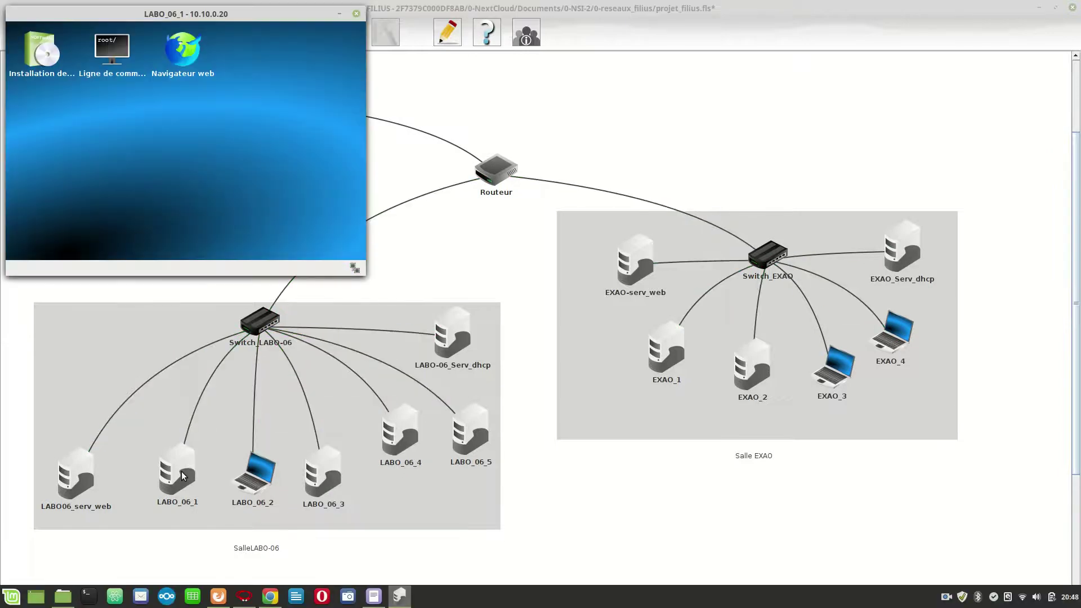
click(112, 47)
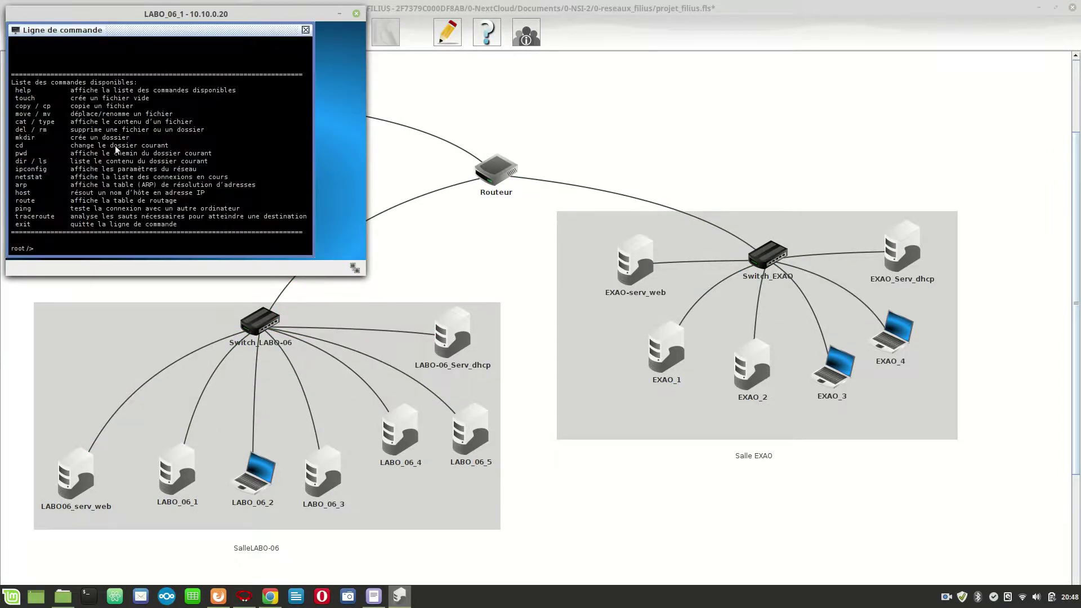
text(ping 192.168.0)
text(.5)
key(Return)
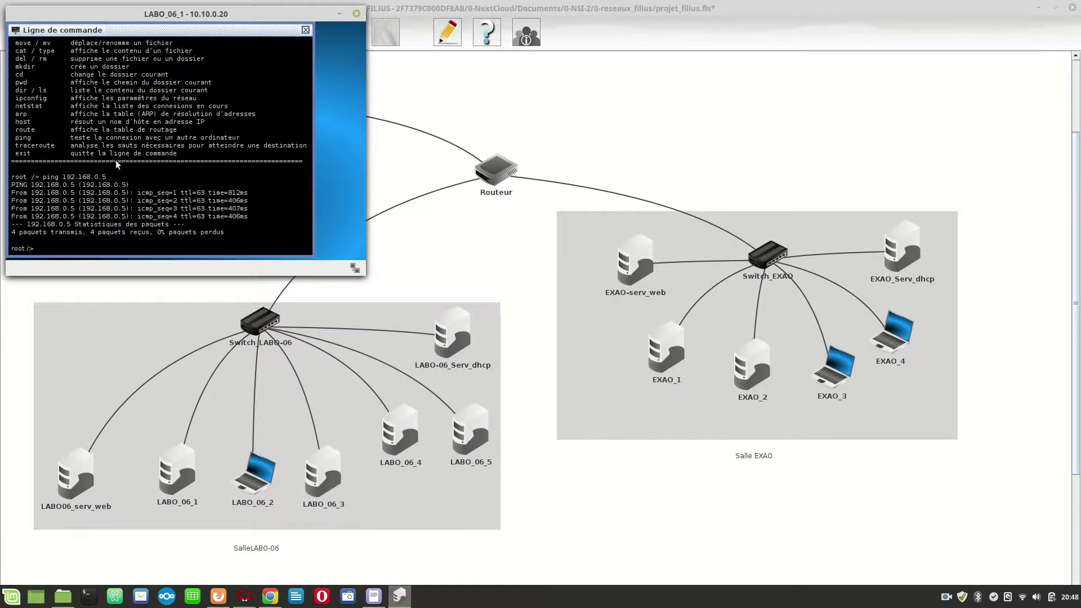
- Ping 192.168.0.5 from the command line of EXAO_1
click(245, 312)
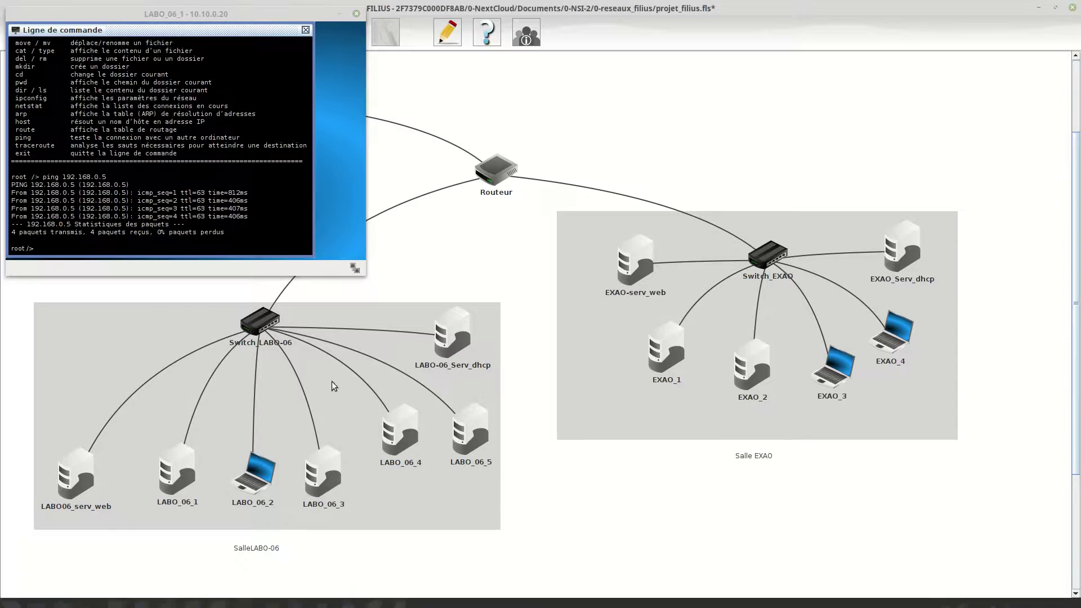
click(665, 357)
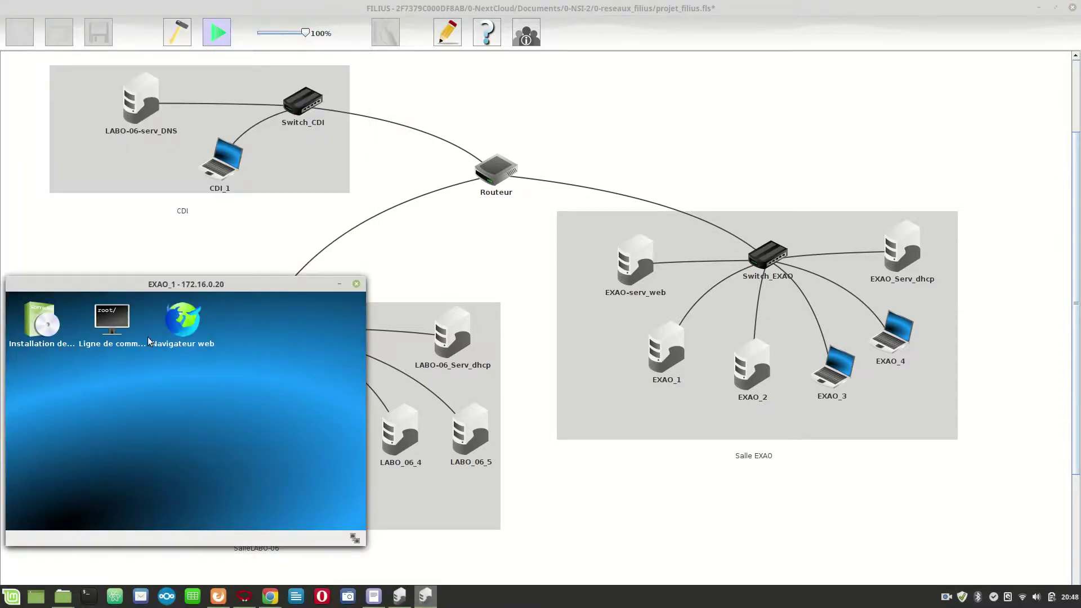
click(118, 318)
text(p)
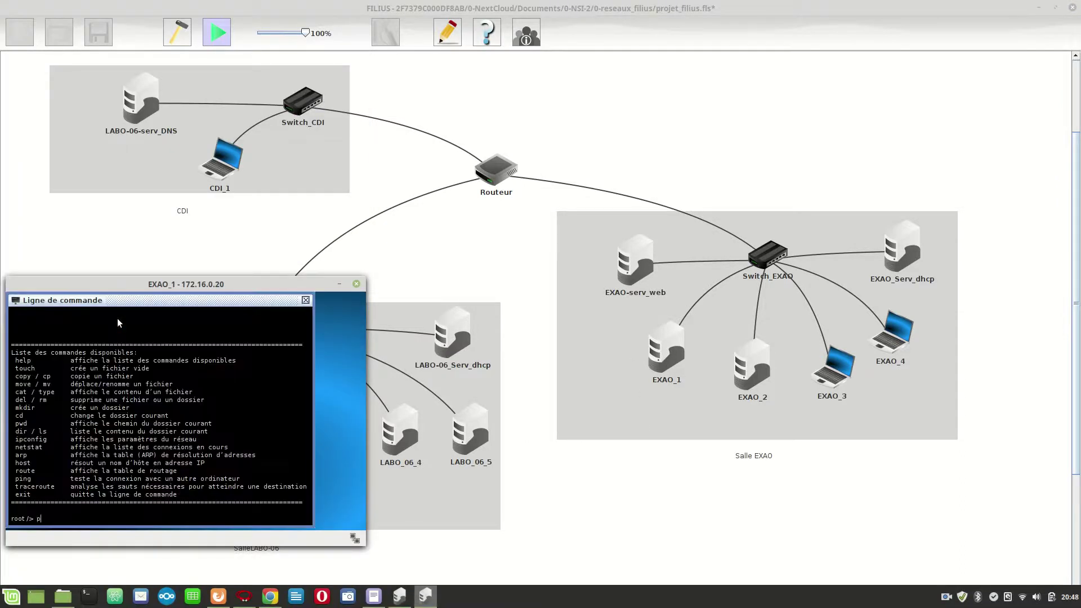
text(ing 192.168.0.5)
key(Return)
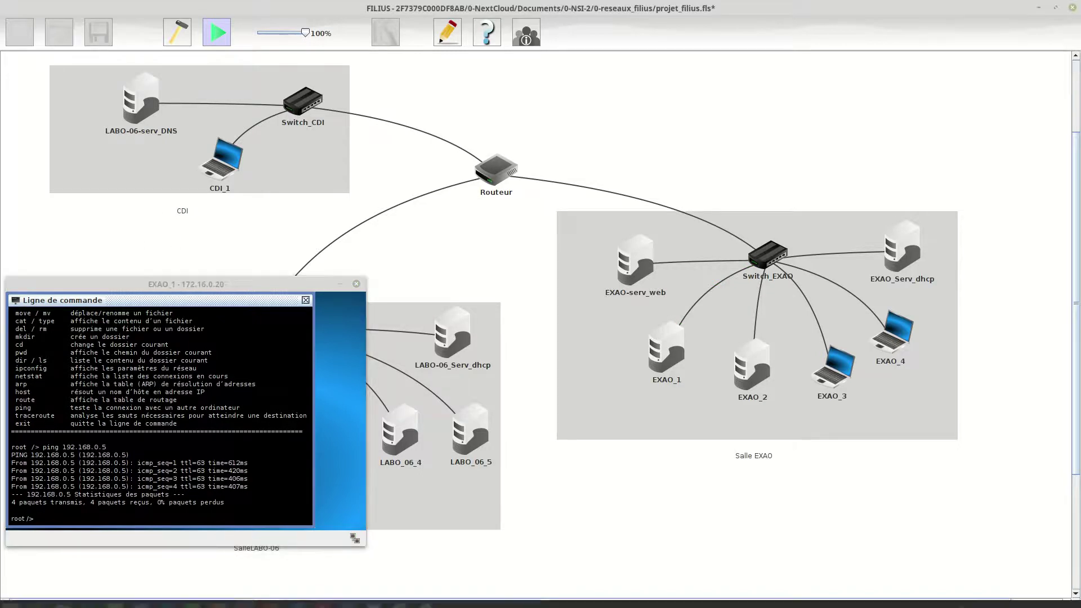
- Close the command line on LABO_06_1 and open its web browser
click(398, 600)
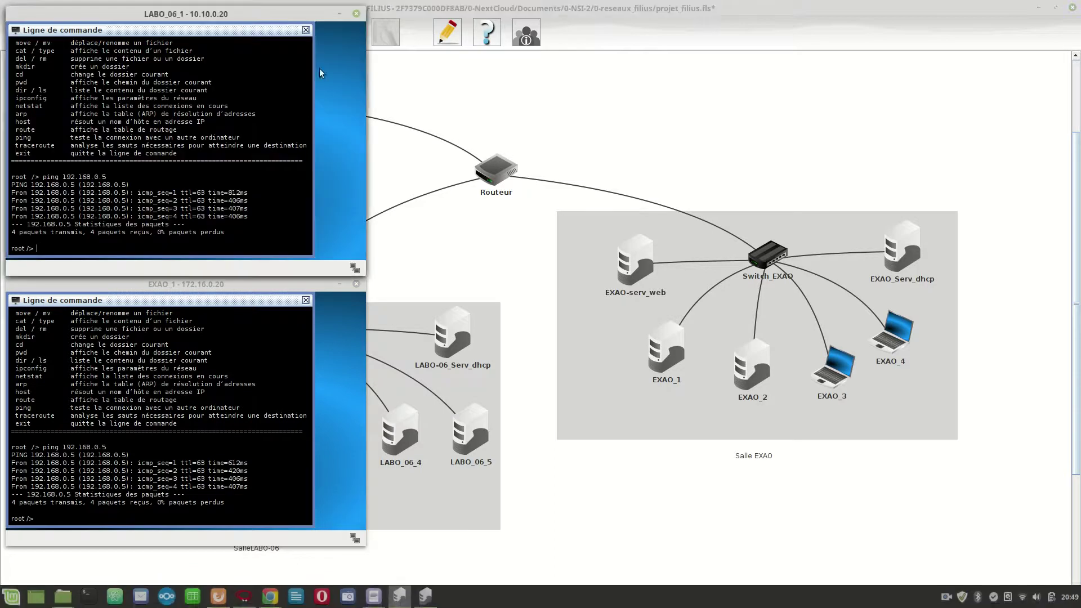
click(306, 30)
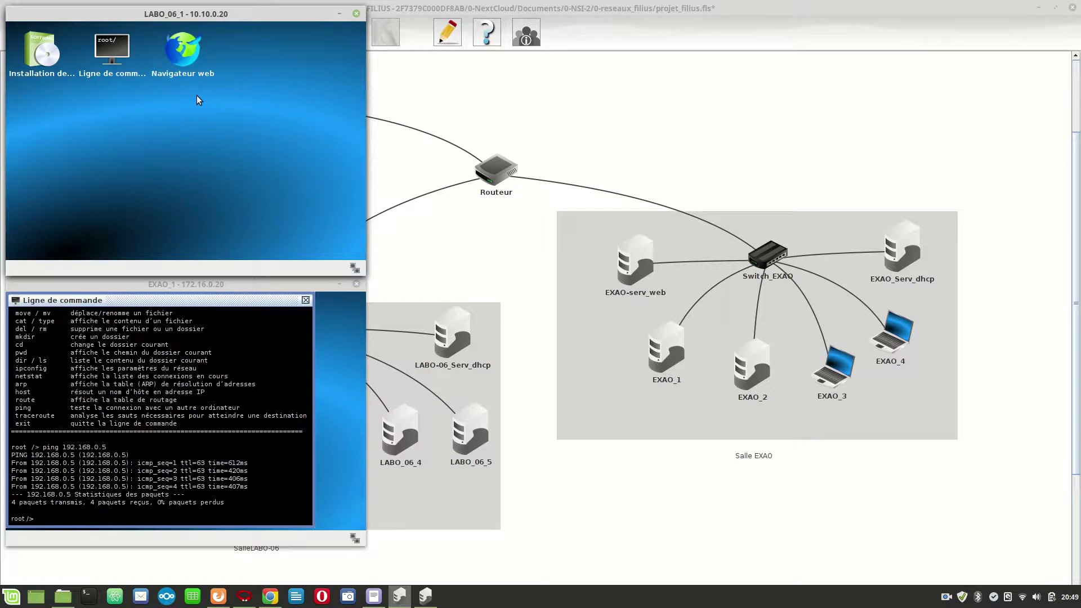
double_click(191, 52)
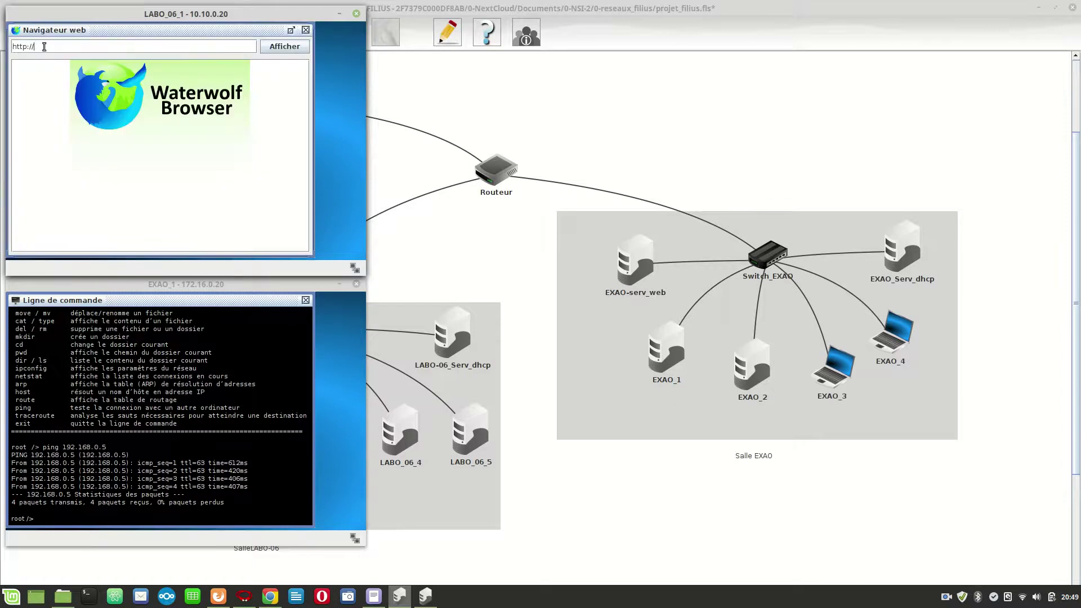
- Move the LABO_06_1 and EXAO_1 windows off the CDI area and display the DNS server's address records on LABO-06-serv_DNS
drag(270, 14, 422, 339)
drag(218, 285, 888, 138)
double_click(155, 112)
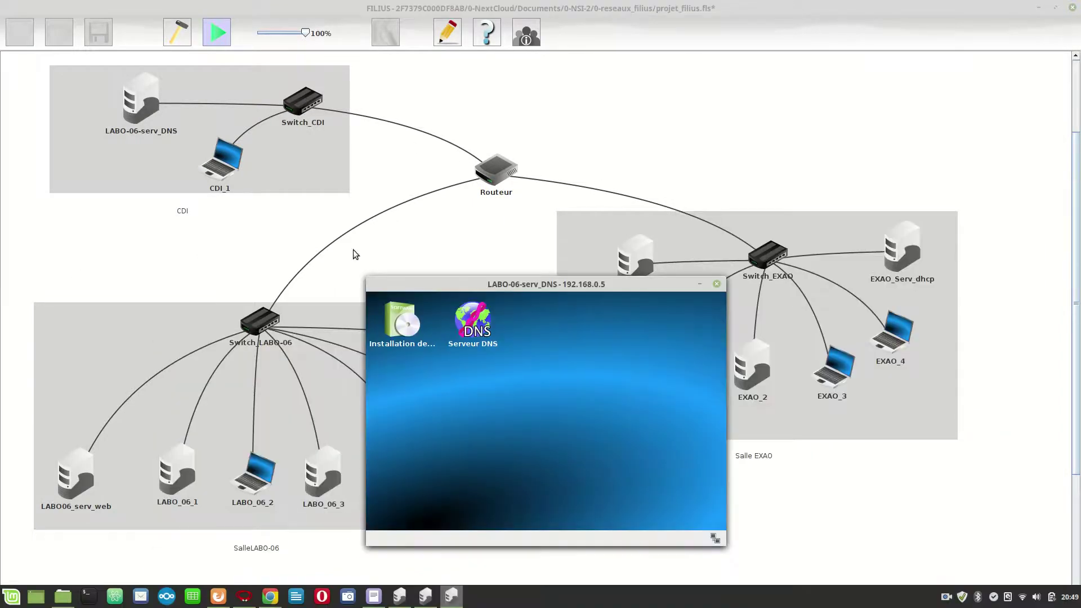
click(488, 327)
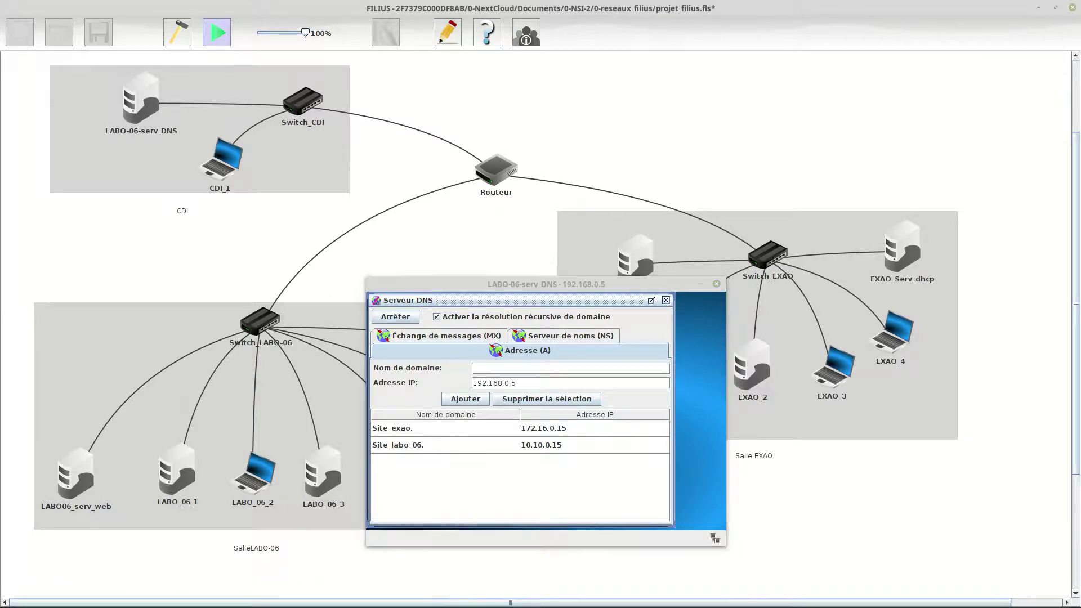
click(401, 598)
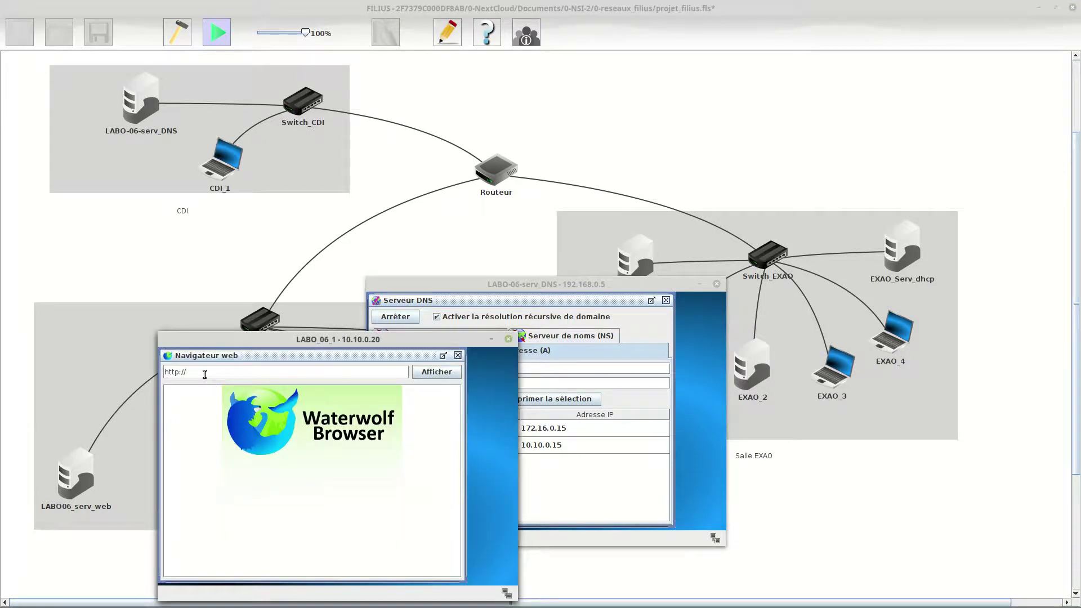
text(Site_labo_06/)
key(Return)
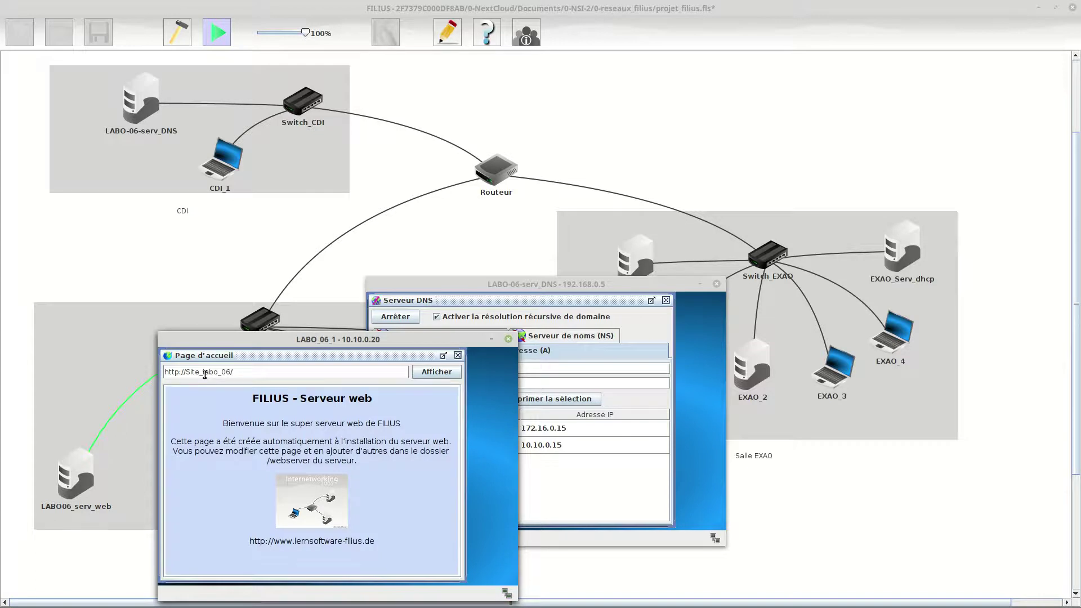
key(Left)
key(shift+Left)
key(shift+Left)
key(shift+Left)
key(shift+Left)
key(shift+Left)
key(shift+Left)
key(shift+Left)
text(Site_exao)
key(Return)
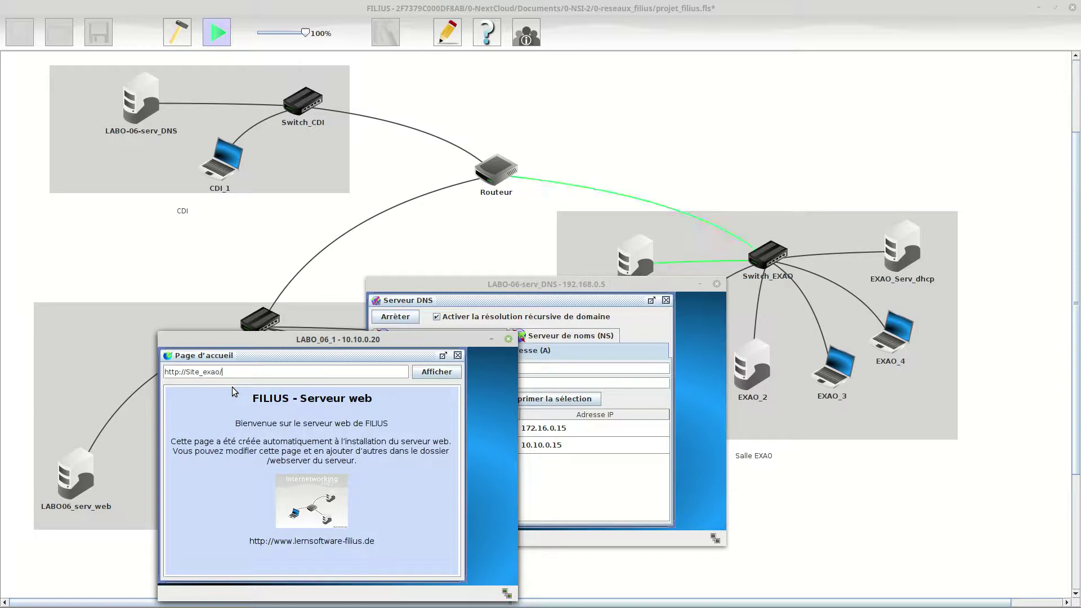
click(508, 339)
click(717, 284)
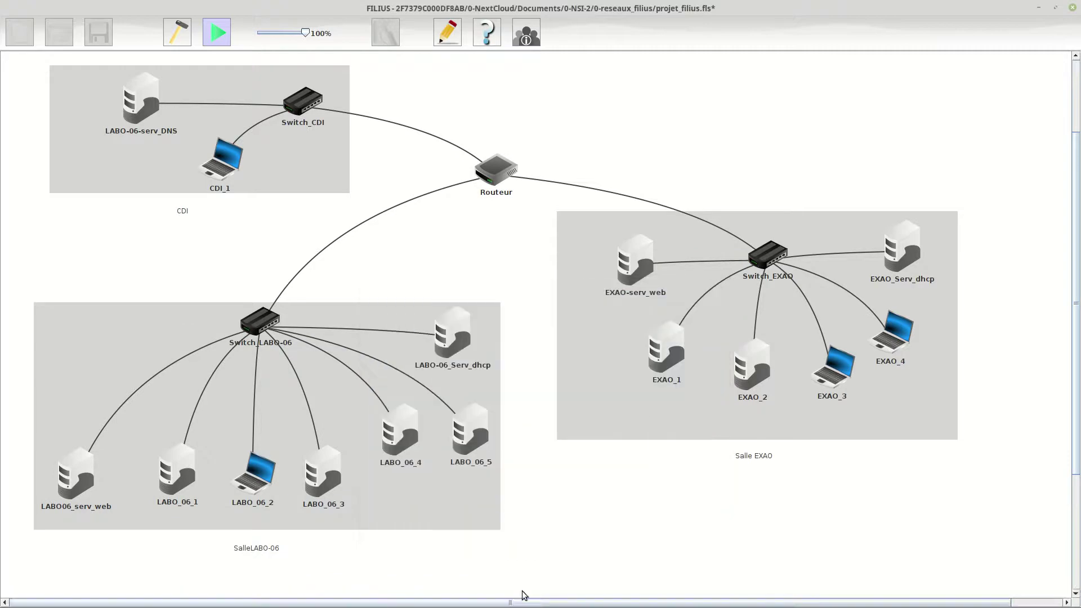
click(400, 595)
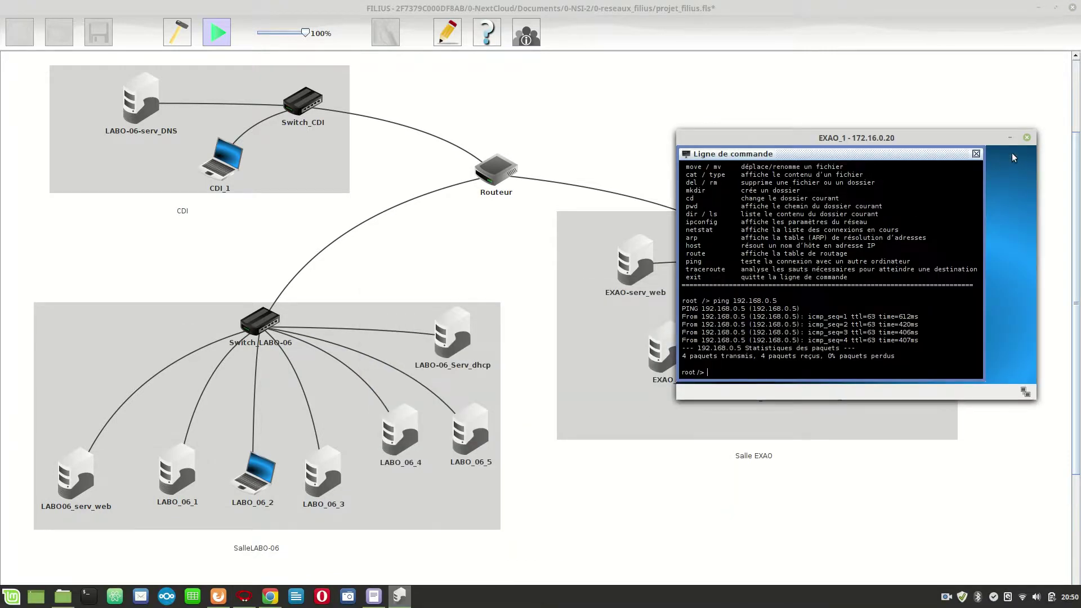
click(976, 153)
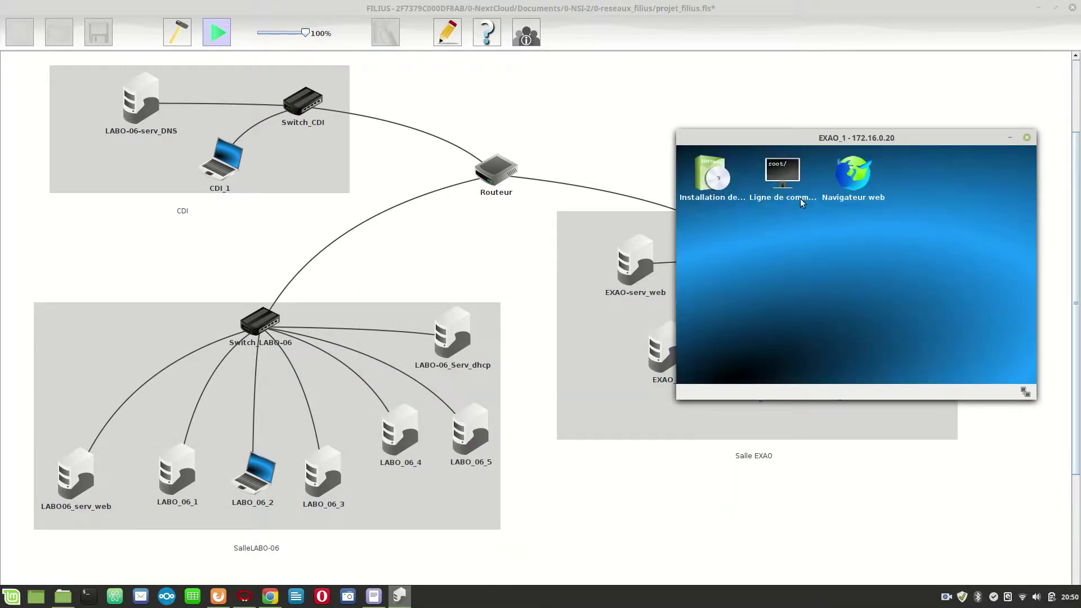
click(841, 170)
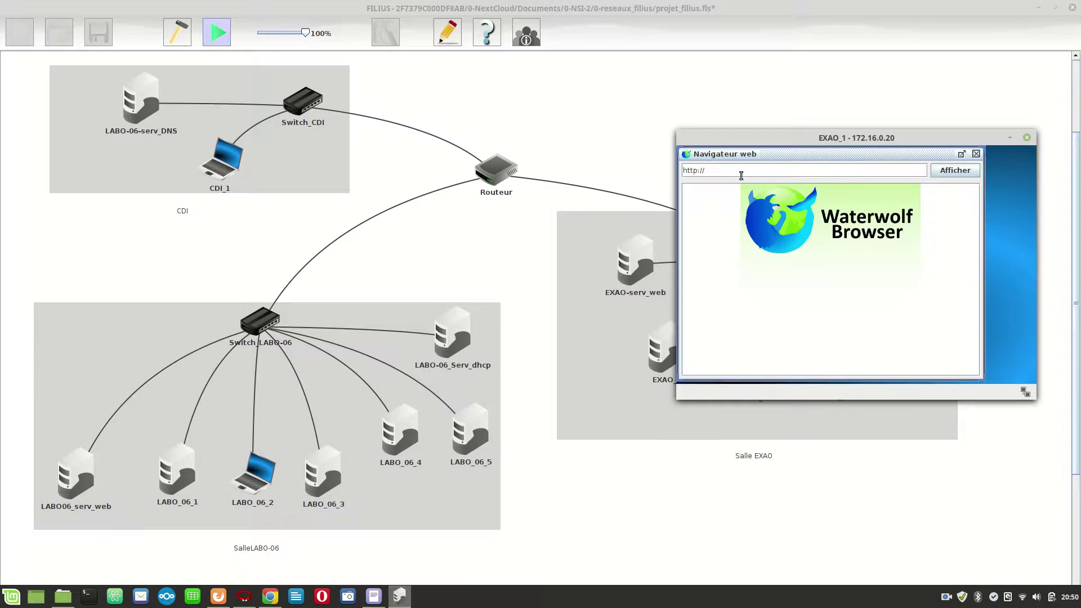
text(Site_labo_06/)
key(Return)
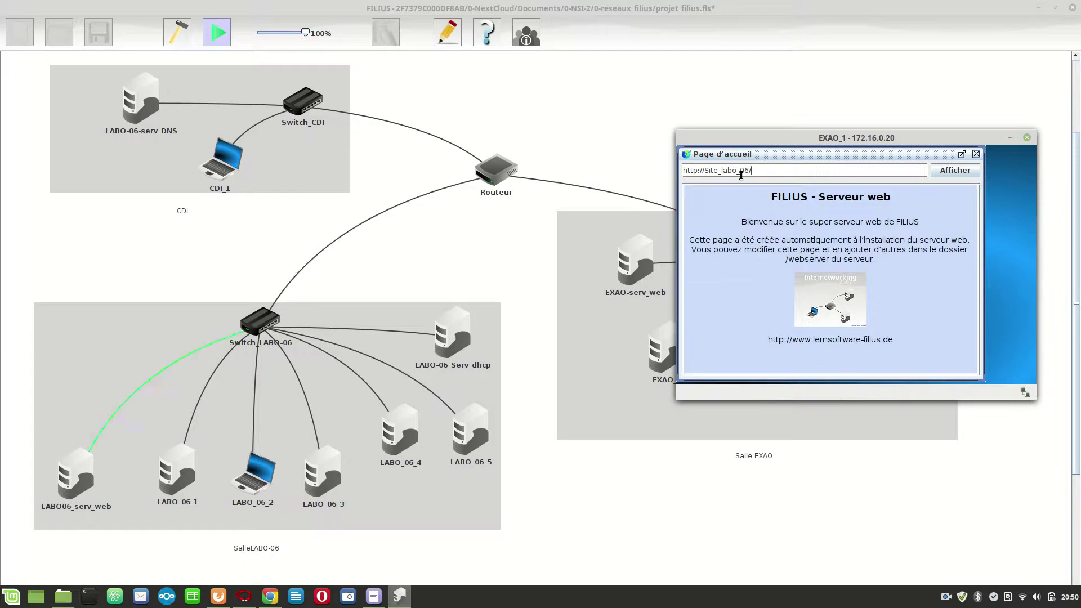
- Install the Ligne de commande software on the CDI_1 laptop and apply the changes
click(222, 200)
click(220, 178)
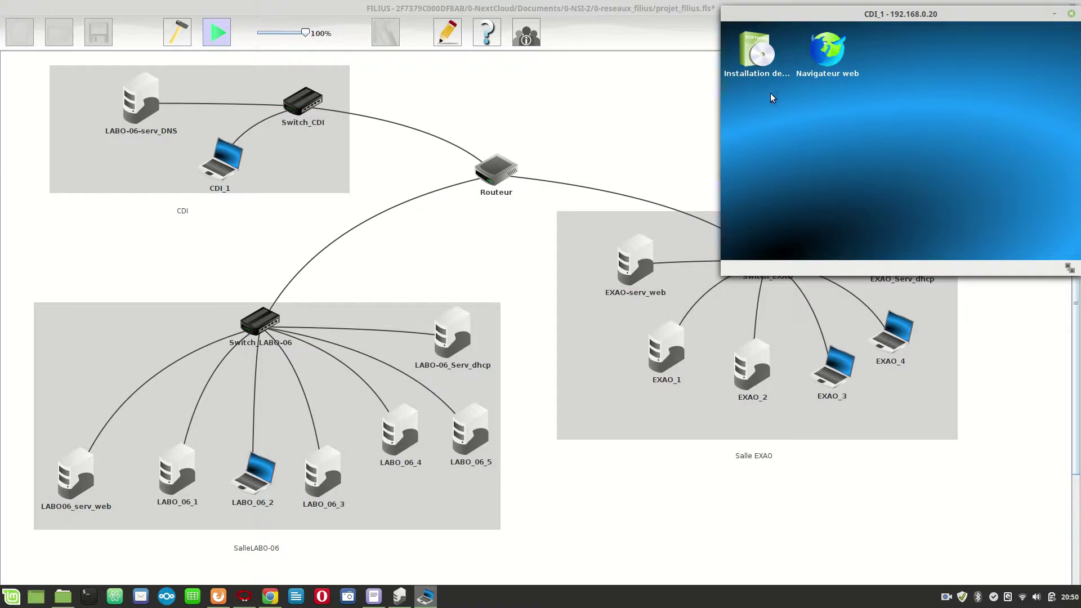
click(762, 63)
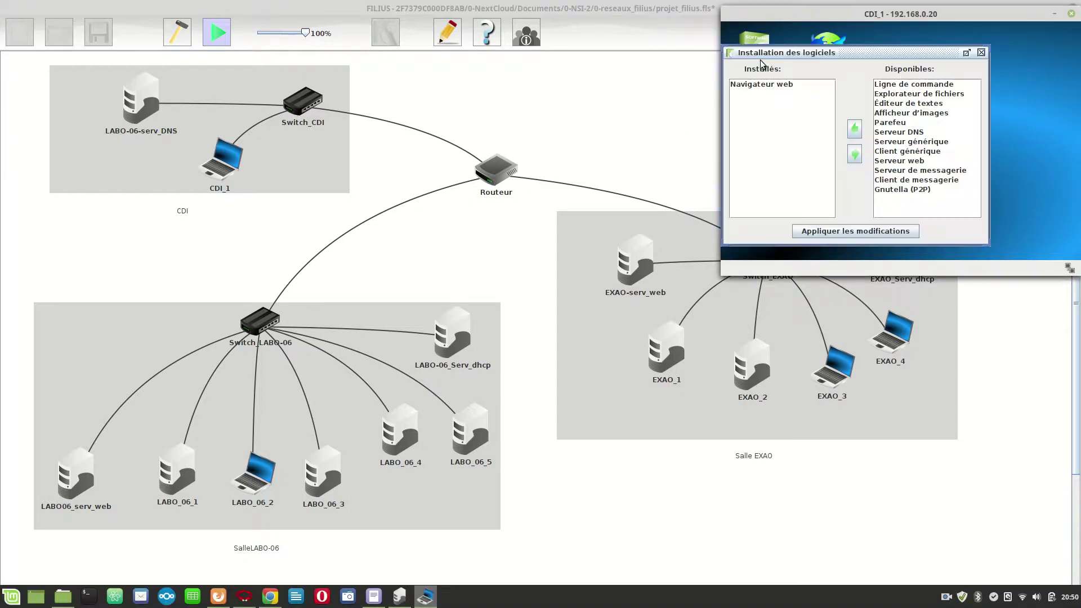
click(939, 86)
click(854, 130)
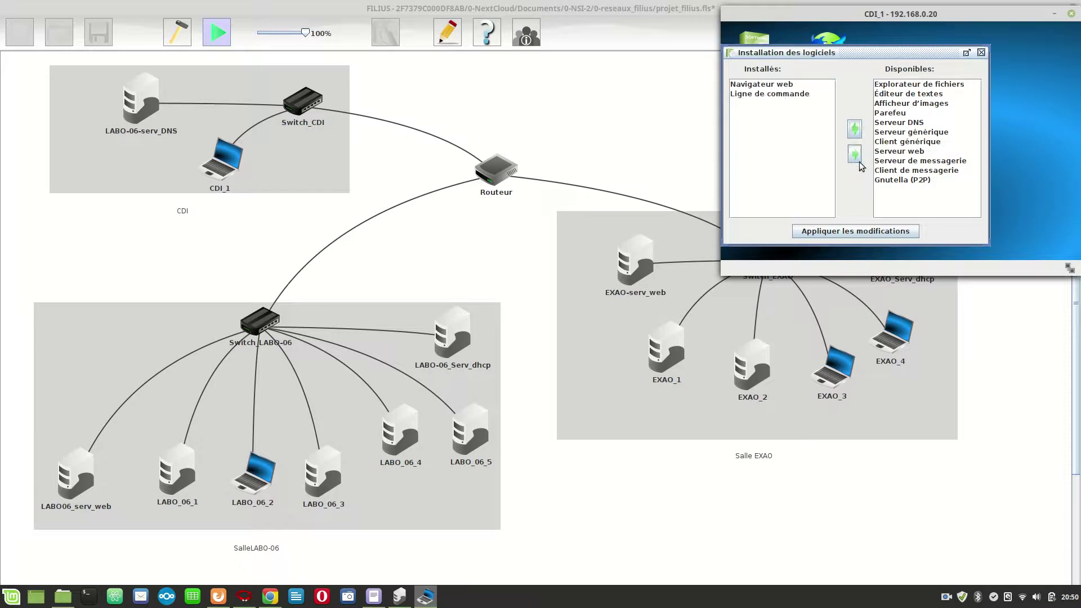
click(860, 232)
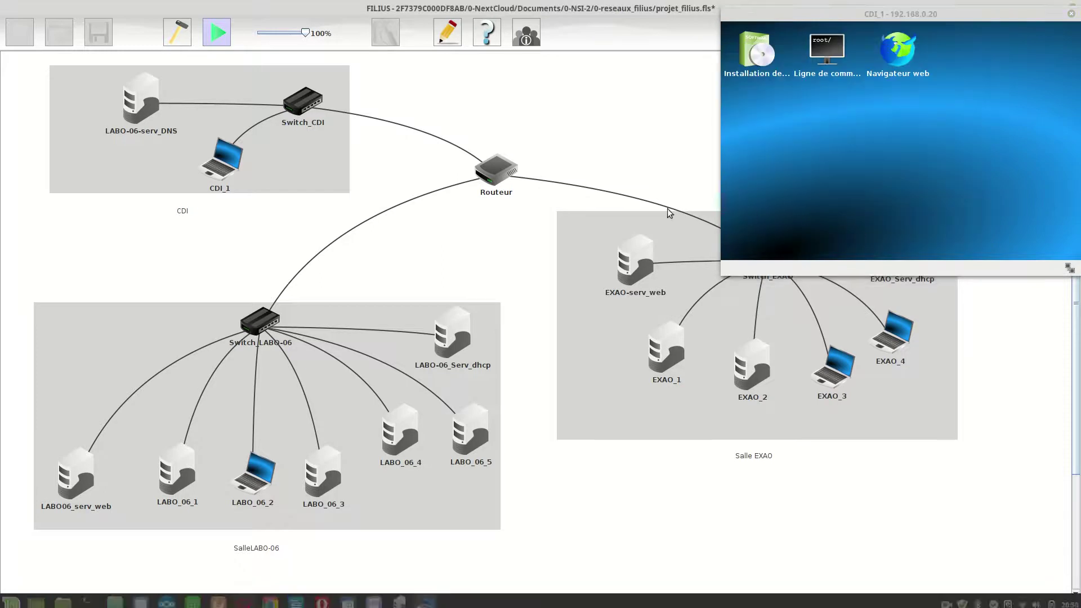
- Run ipconfig and ping 10.10.0.20 in the command line of CDI_1
click(814, 52)
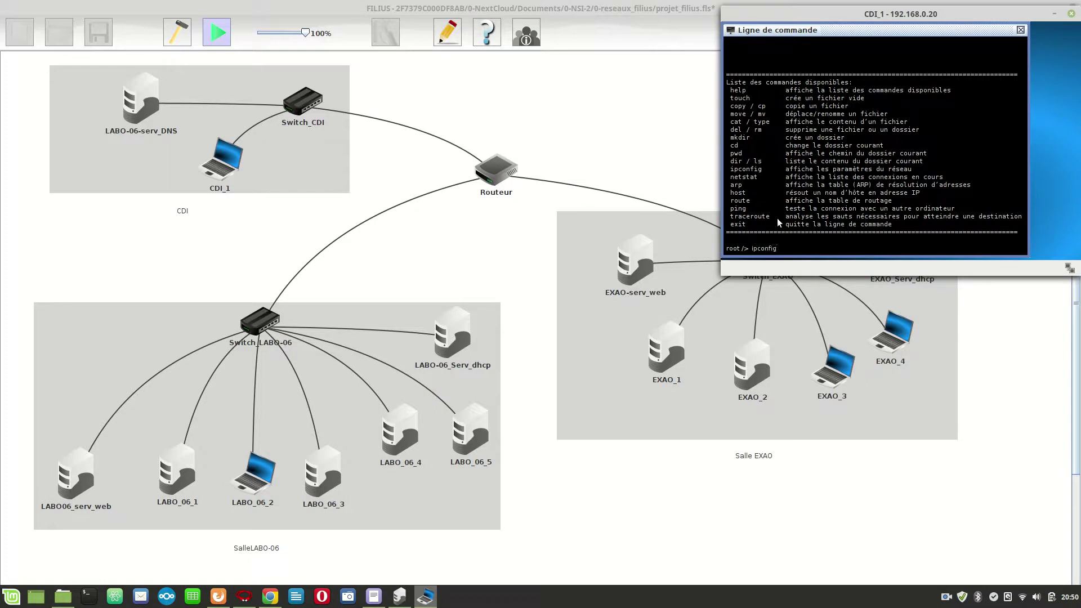
key(Return)
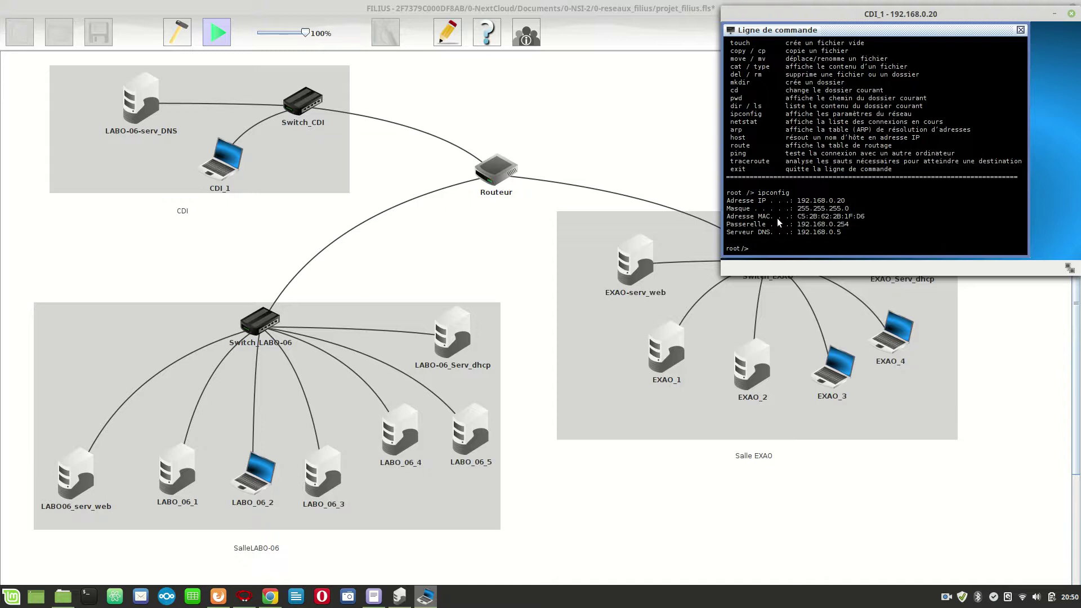
text(ping 10.10.0.20)
key(Return)
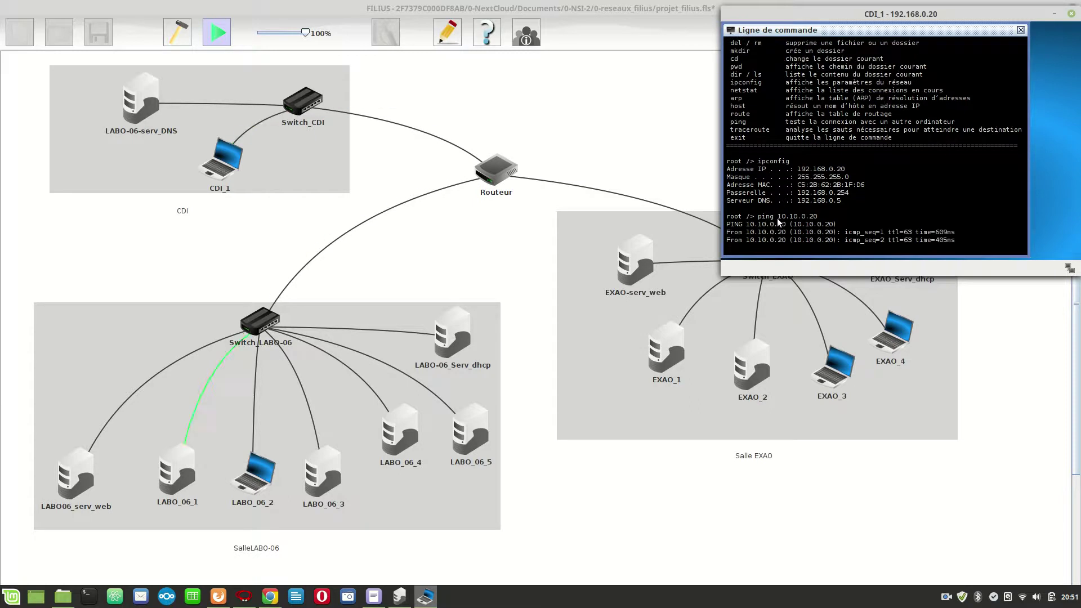
- Trace the route from CDI_1 to the LABO-06 web server with traceroute Site_labo_06
click(360, 442)
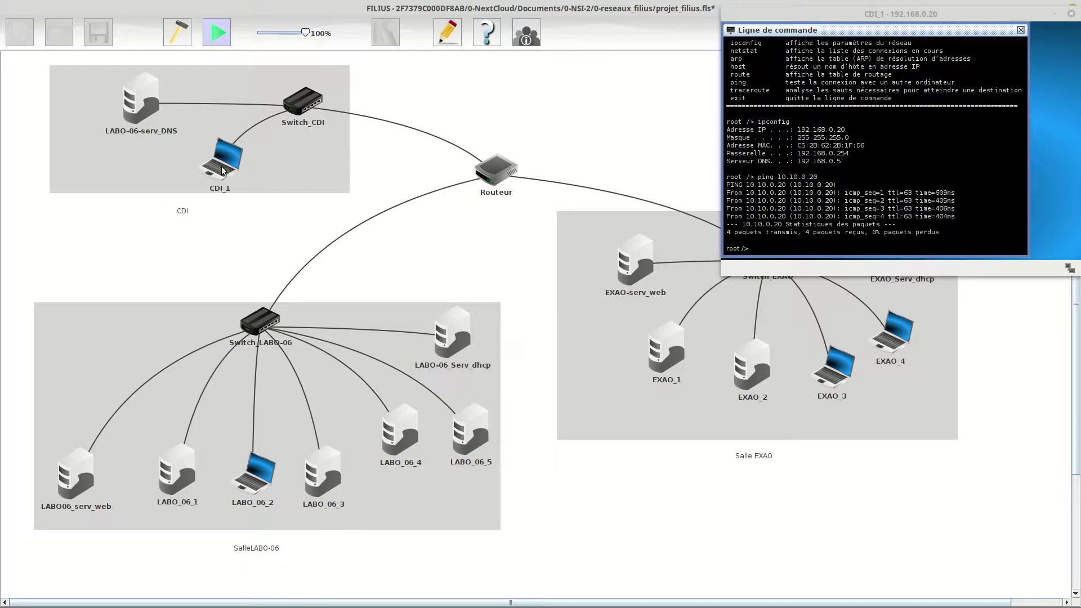
mouse_move(223, 171)
mouse_move(414, 431)
click(739, 265)
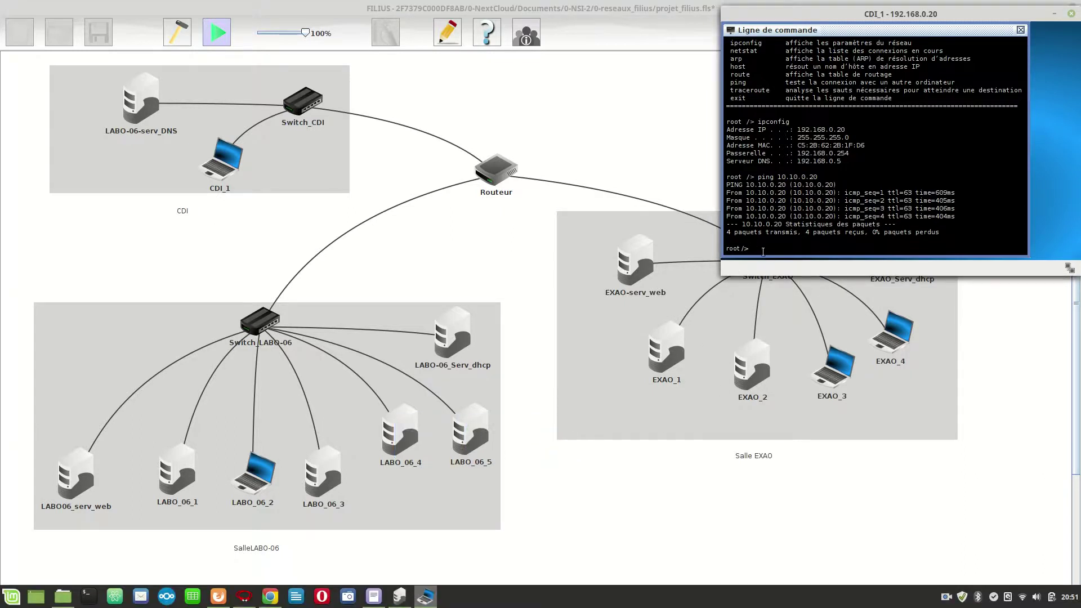
text(traceroute Site )
text(labo_06)
key(Return)
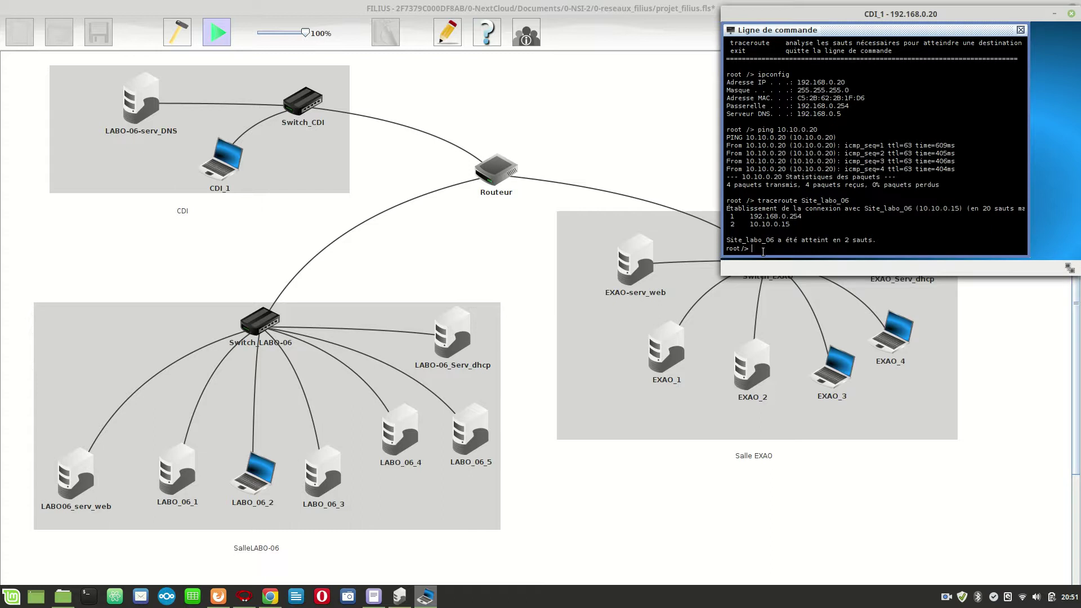
- Reuse the previous command on CDI_1 to run traceroute Site_exao
click(442, 205)
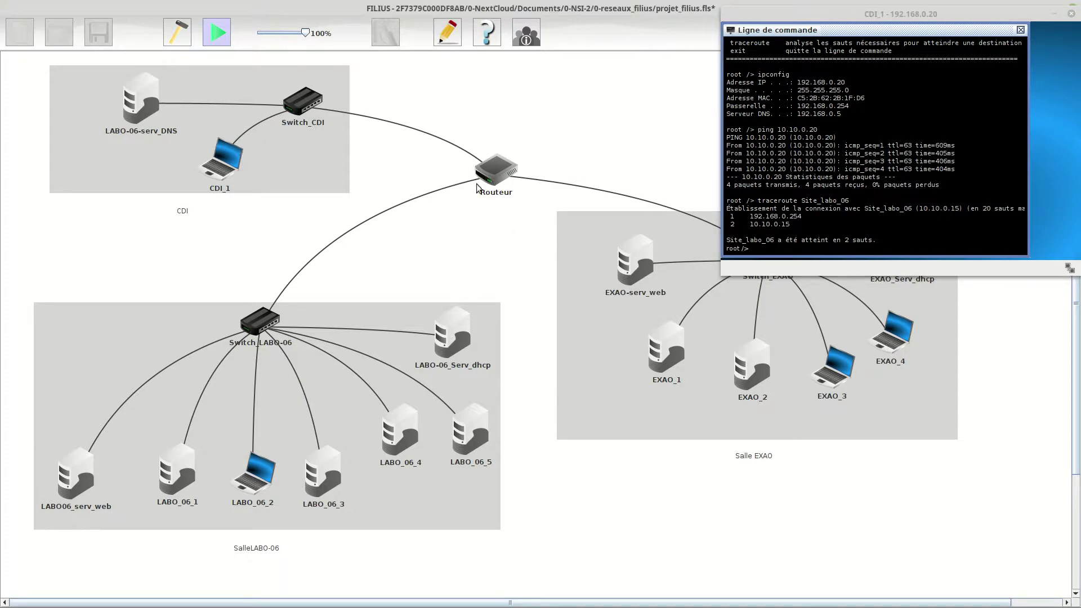
click(745, 260)
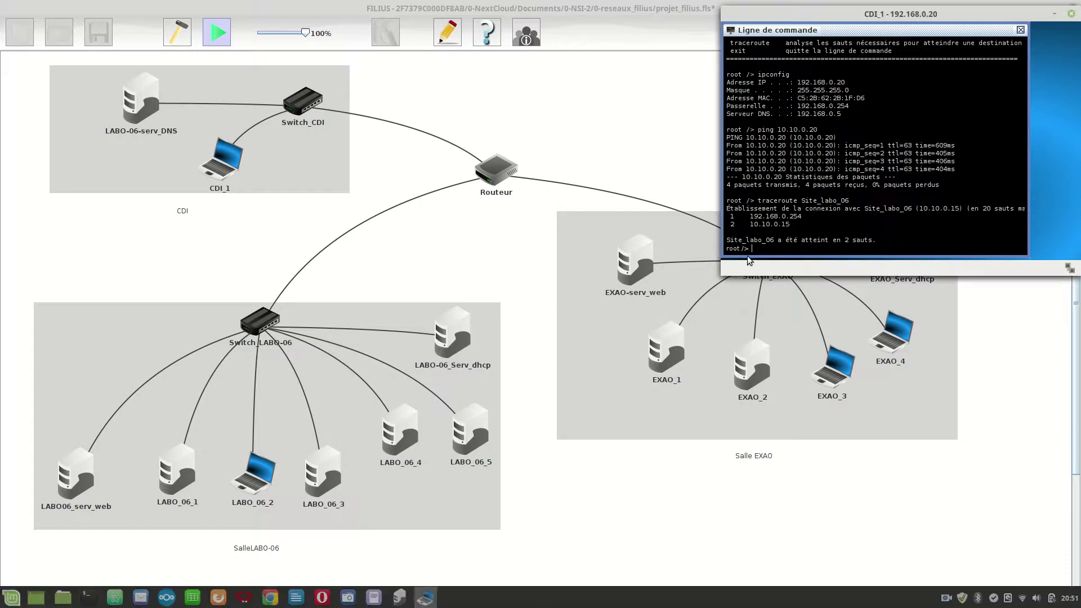
key(Up)
key(BackSpace)
key(BackSpace)
key(BackSpace)
key(BackSpace)
key(BackSpace)
key(BackSpace)
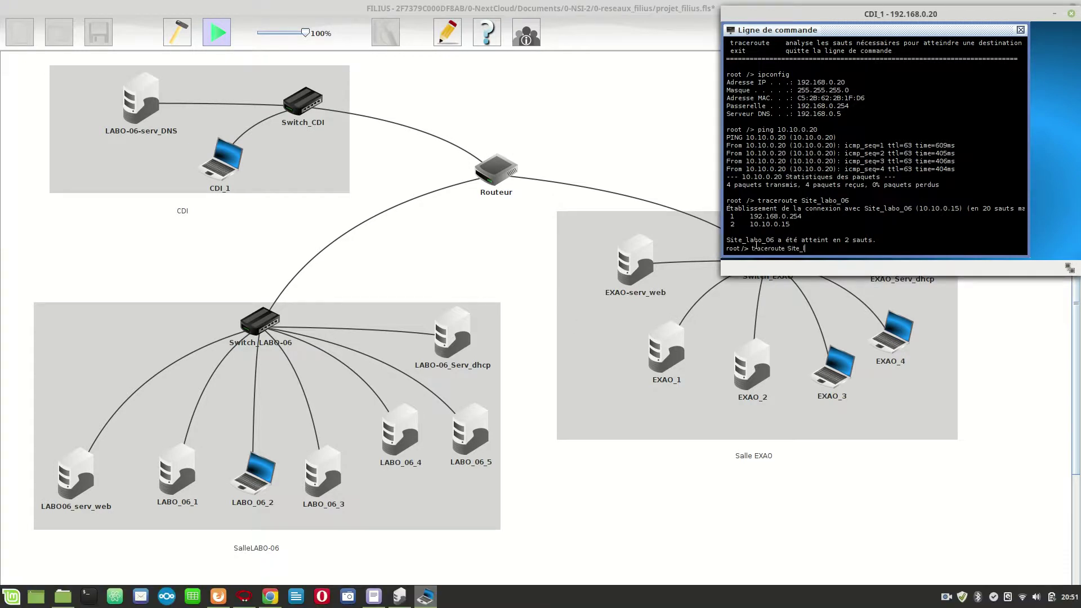
text(exao)
key(Return)
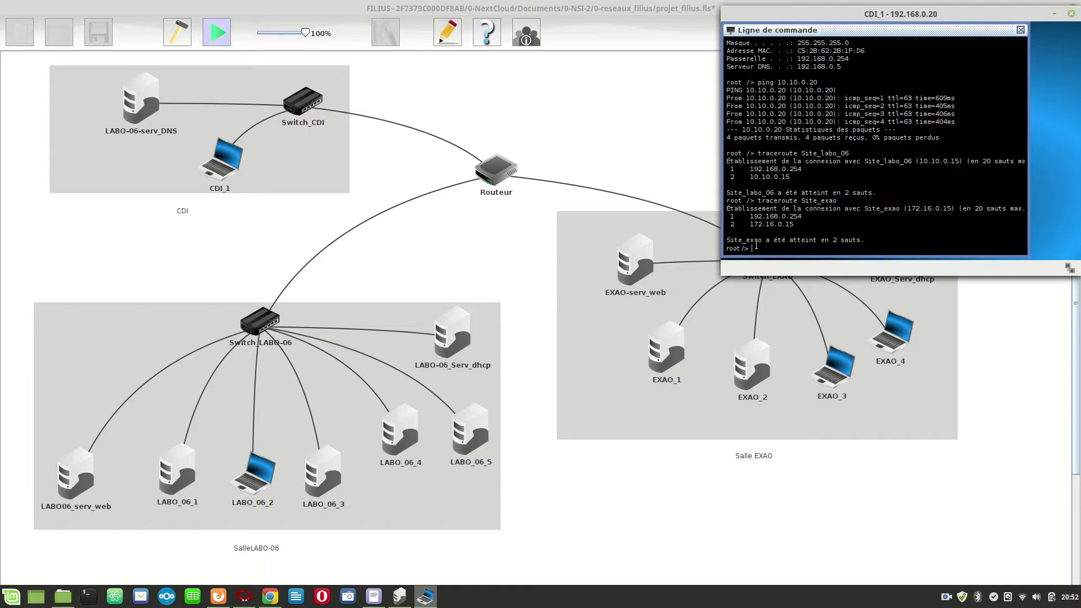
- Bring up the command line of LABO_06_1 in place of its web browser and run traceroute Site_labo_06
click(474, 311)
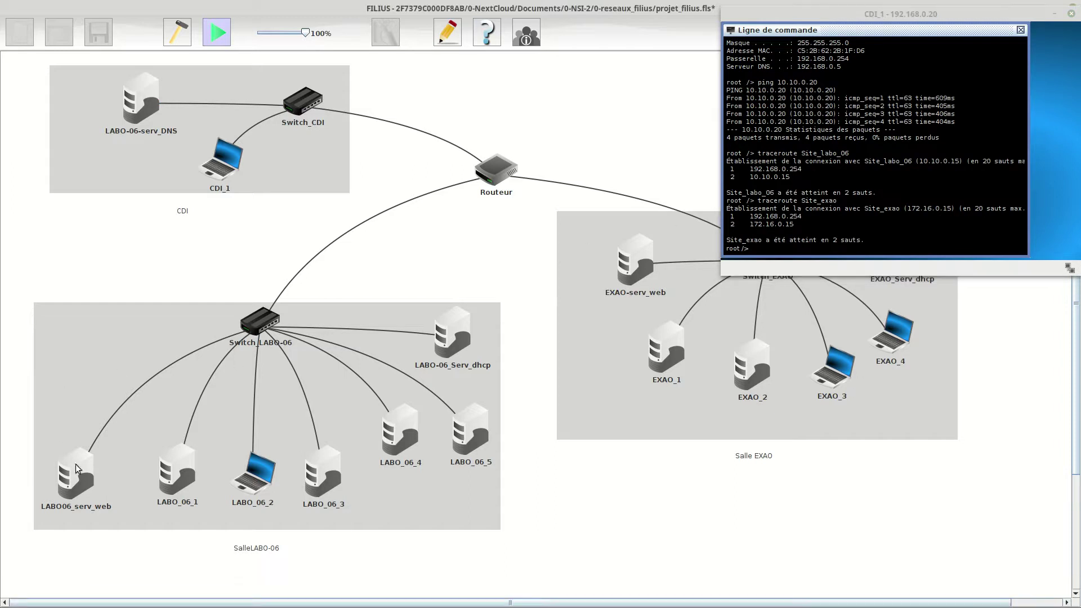
double_click(188, 478)
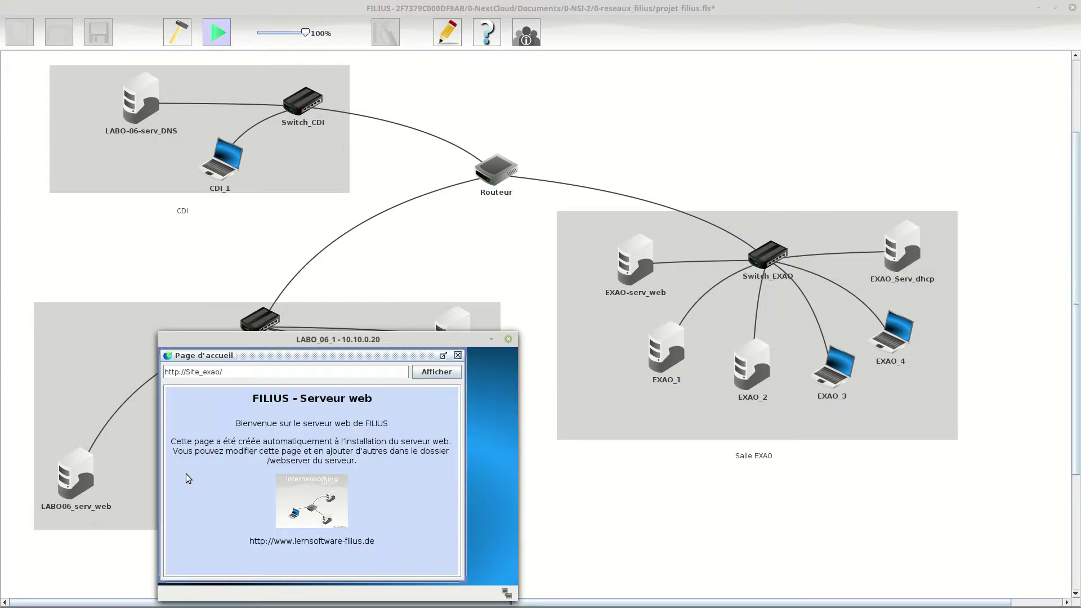
click(457, 355)
double_click(260, 373)
text(trac)
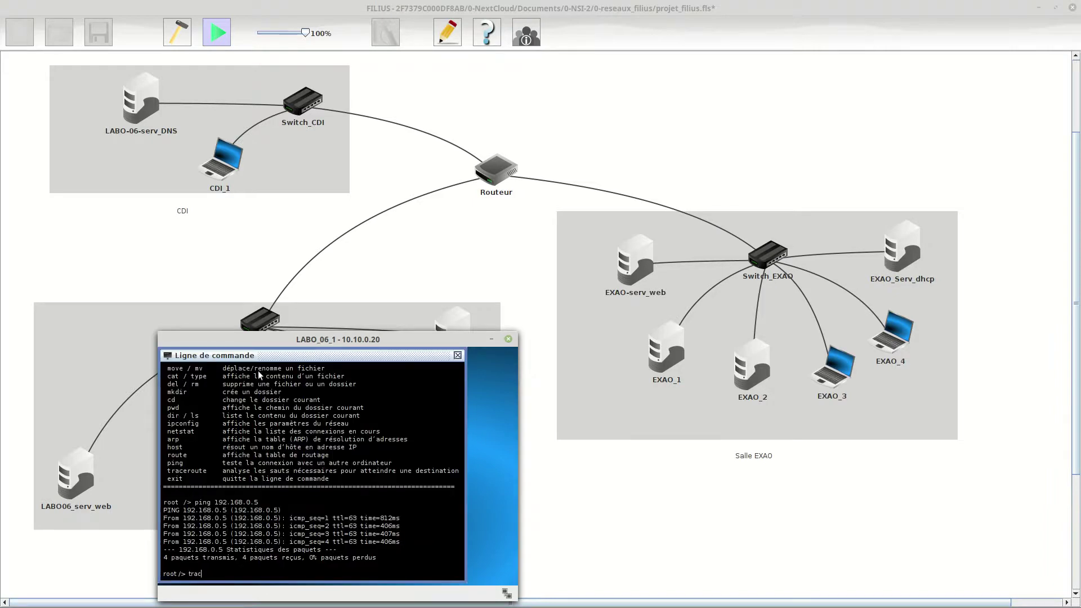
text(eroute Site_labo_06)
key(Return)
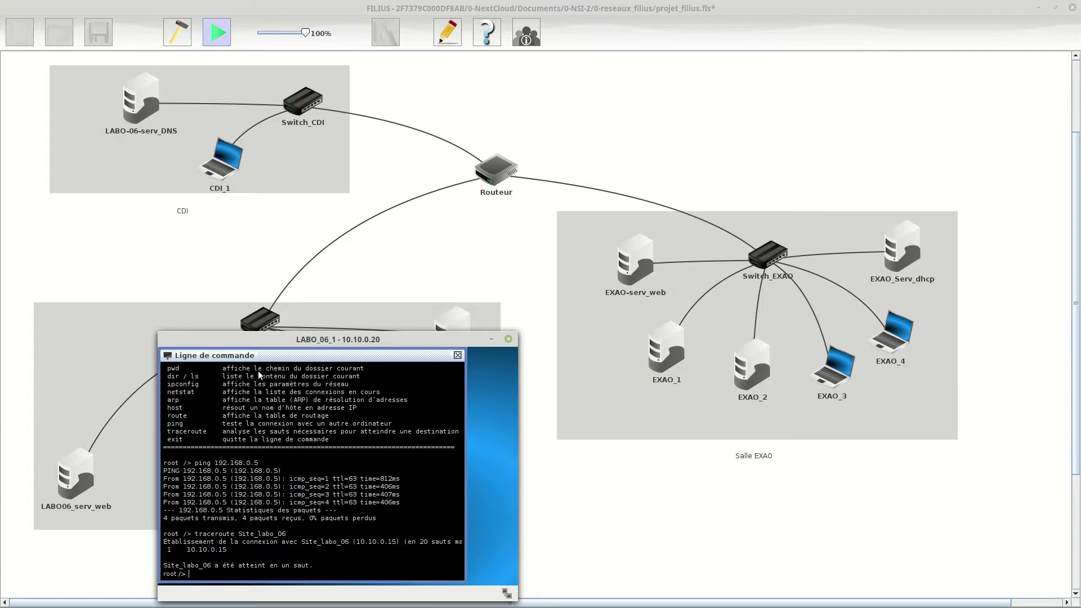
- Try to trace the route from LABO_06_1 to Site_labo_exao by adapting the previous command
key(Up)
key(BackSpace)
key(BackSpace)
text(exao)
key(Return)
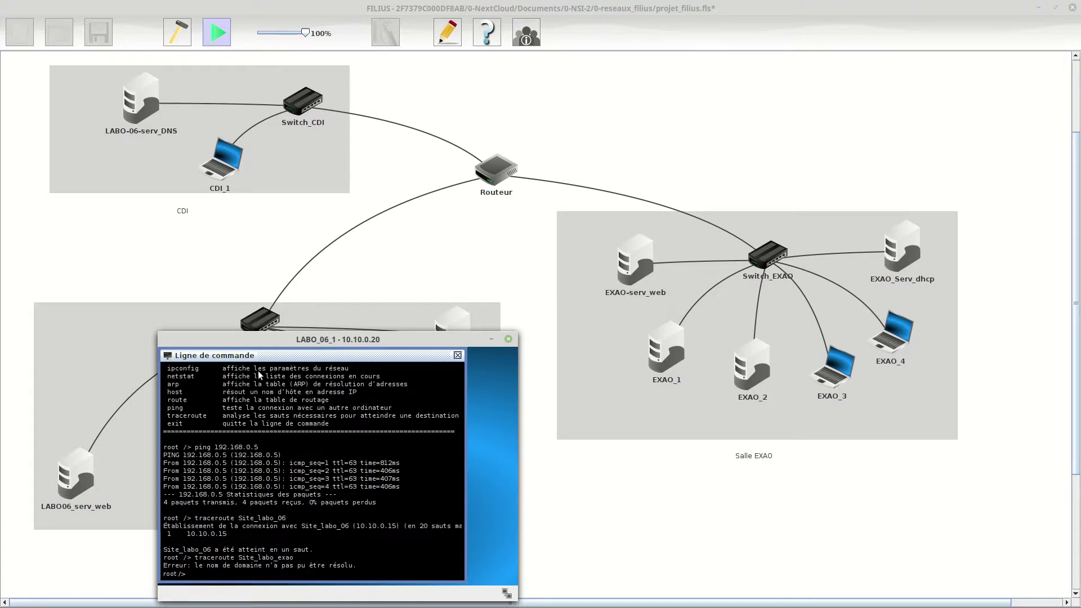
- Correct the destination name in the last command on LABO_06_1 and run traceroute Site_exao
key(Up)
key(BackSpace)
key(BackSpace)
key(BackSpace)
key(BackSpace)
key(BackSpace)
key(BackSpace)
text(exao)
key(Return)
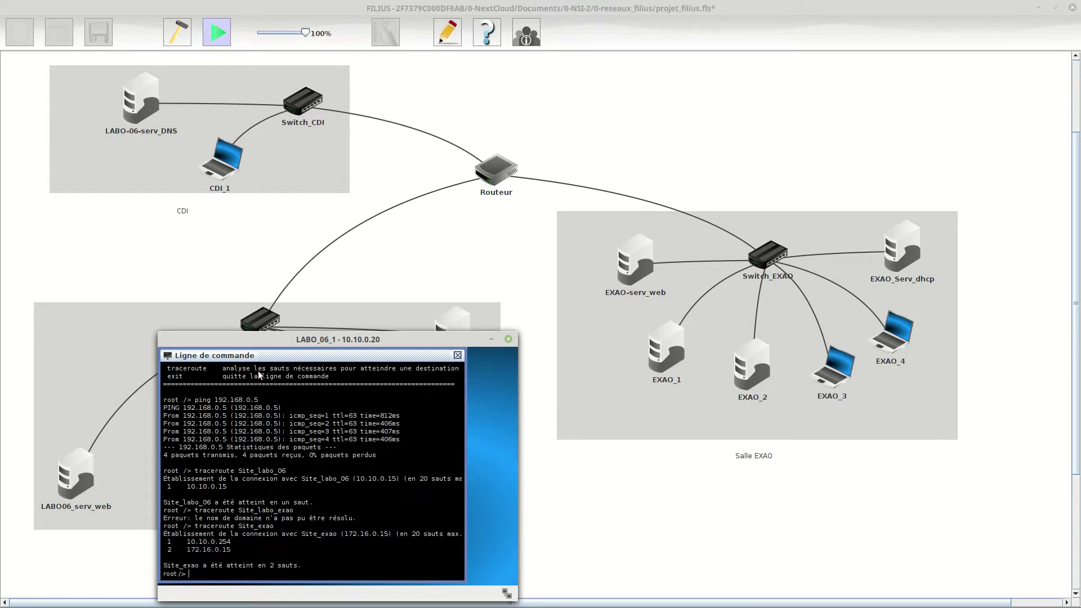
- Resolve the EXAO web server's name on LABO_06_1 with host Site_exao and close the computer's window
text(host)
text(Site_ex)
key(Return)
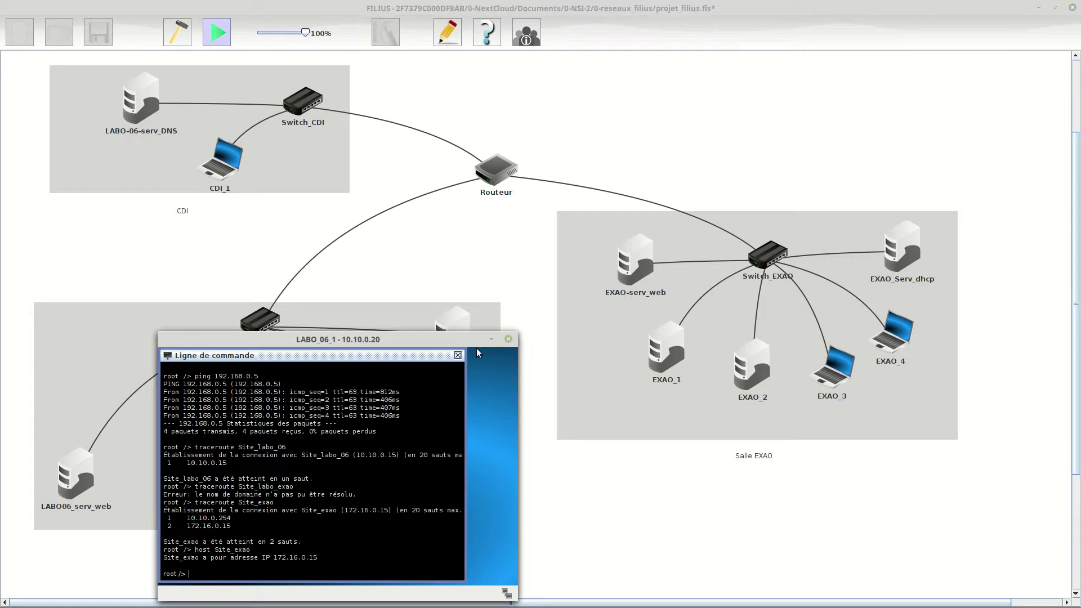
click(508, 339)
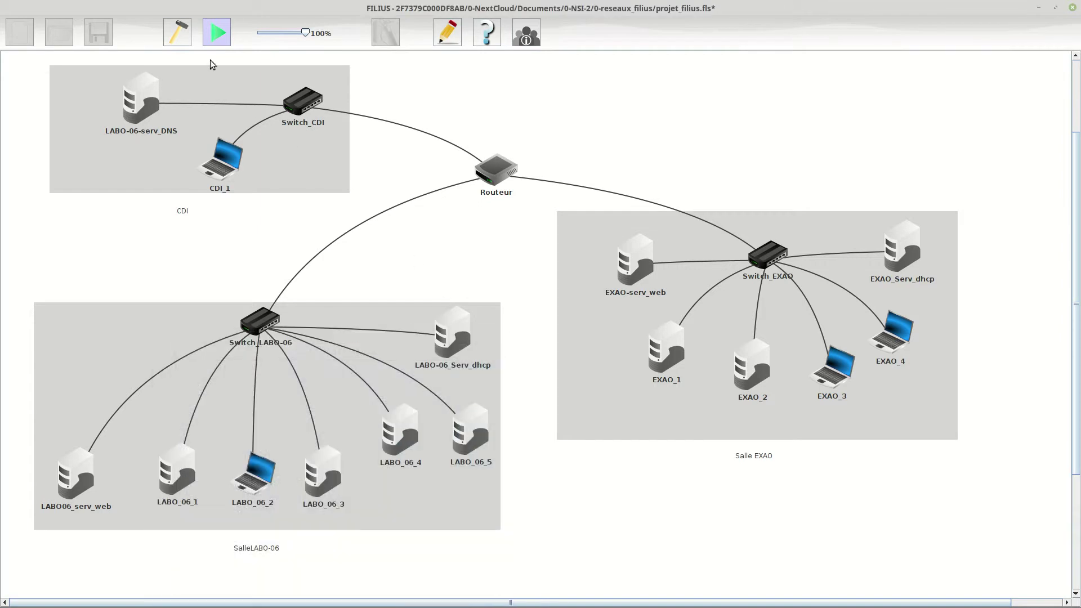
- Return to design mode and save the project in 0-reseaux_filius under the author's full name followed by -projet_filius.fls
click(177, 32)
click(104, 32)
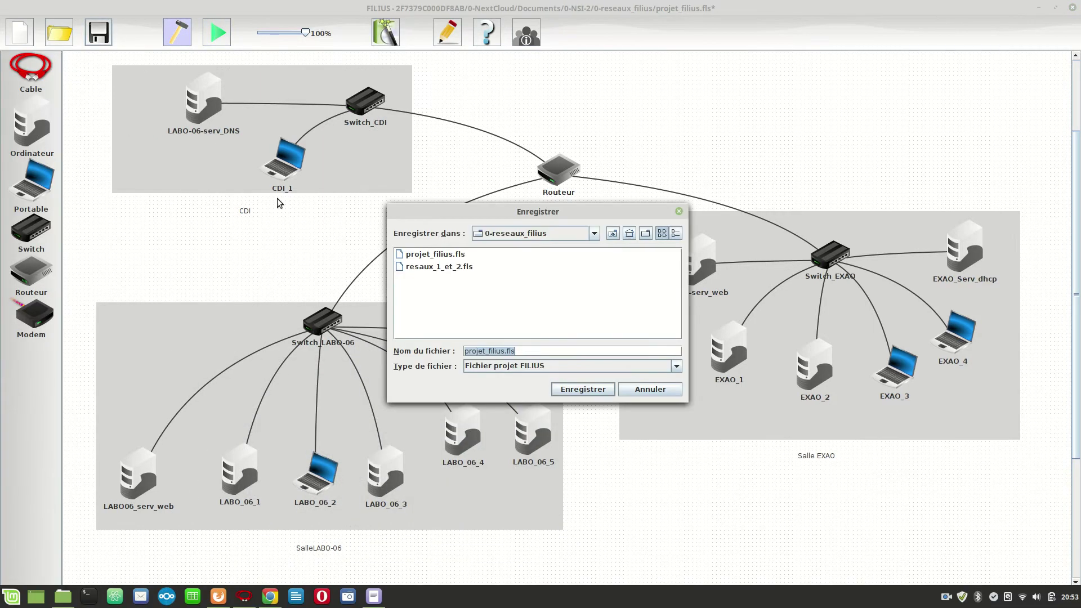
click(524, 351)
drag(505, 351, 465, 351)
text(fabrice_houpeaux-projet_)
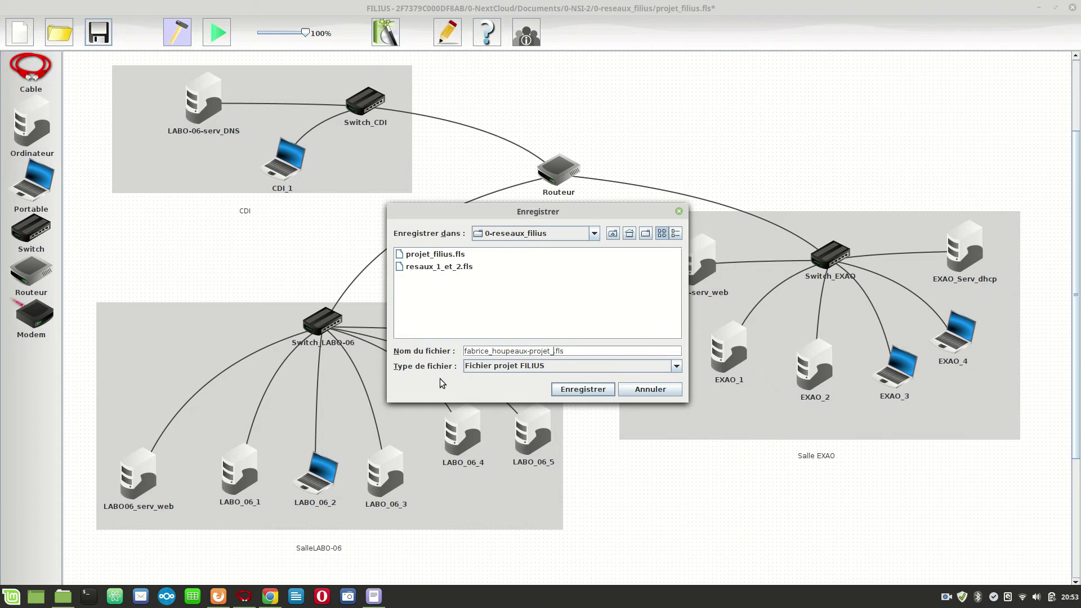
text(filius)
click(575, 391)
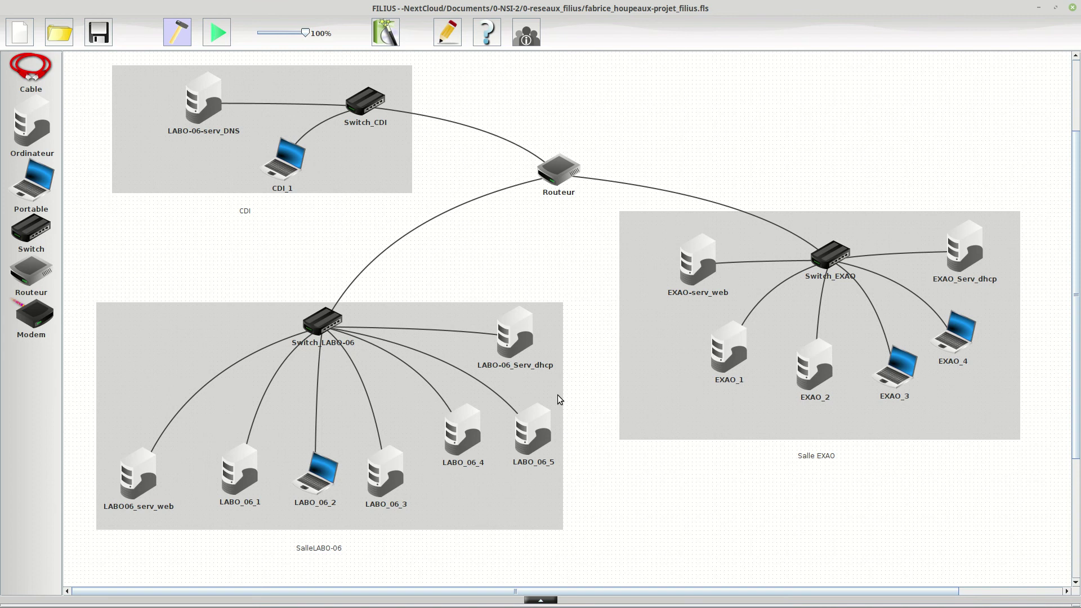
click(948, 597)
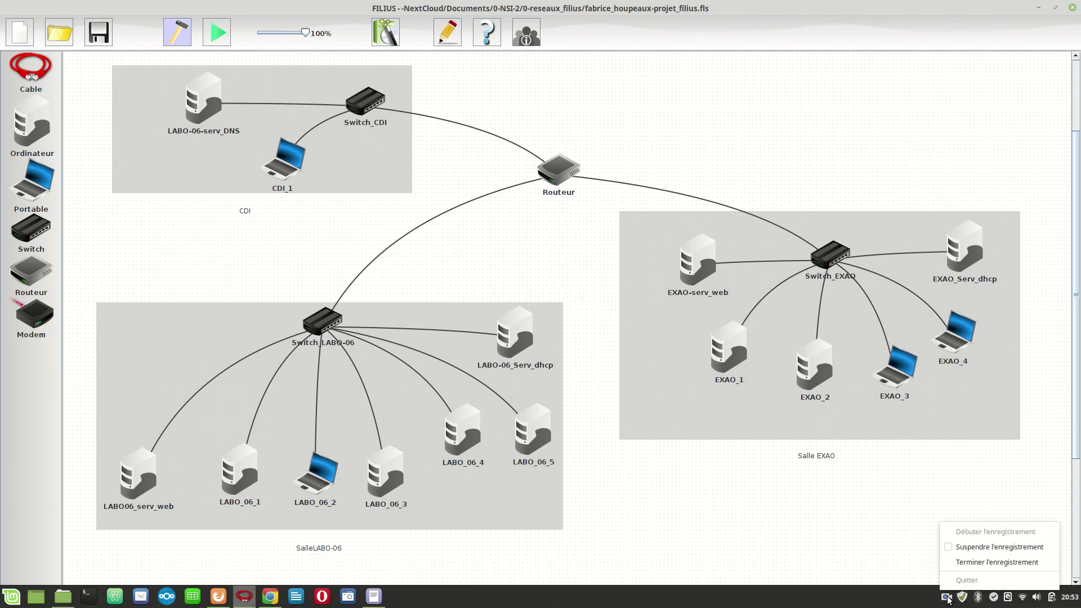